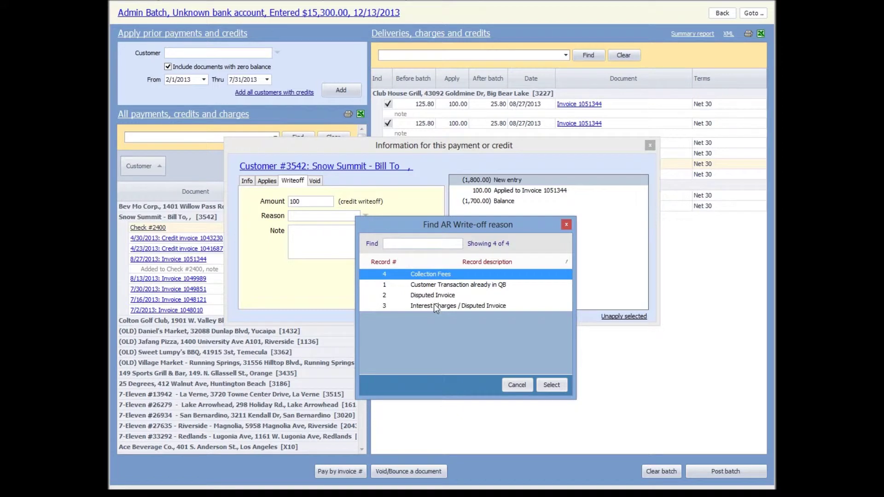
- Write off the entered amount on Snow Summit's check with the reason Interest Charges / Disputed Invoice and the note "note"
double_click(435, 305)
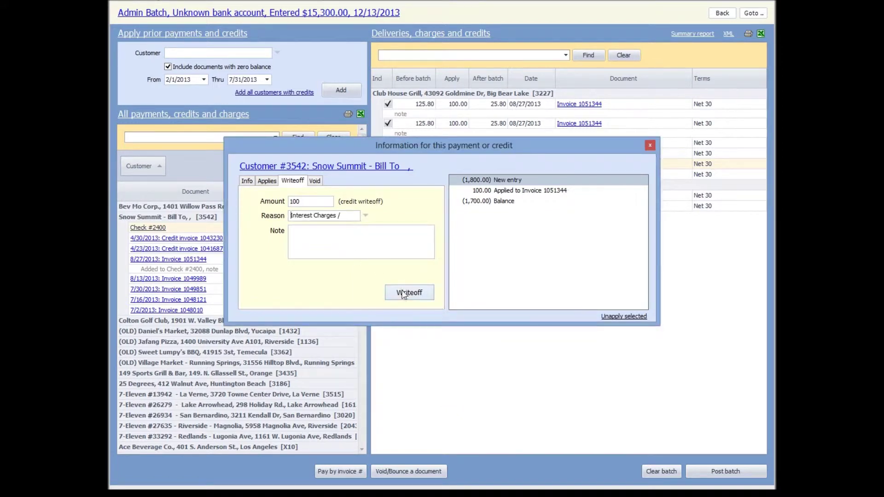
left_click(343, 248)
type("note")
left_click(399, 293)
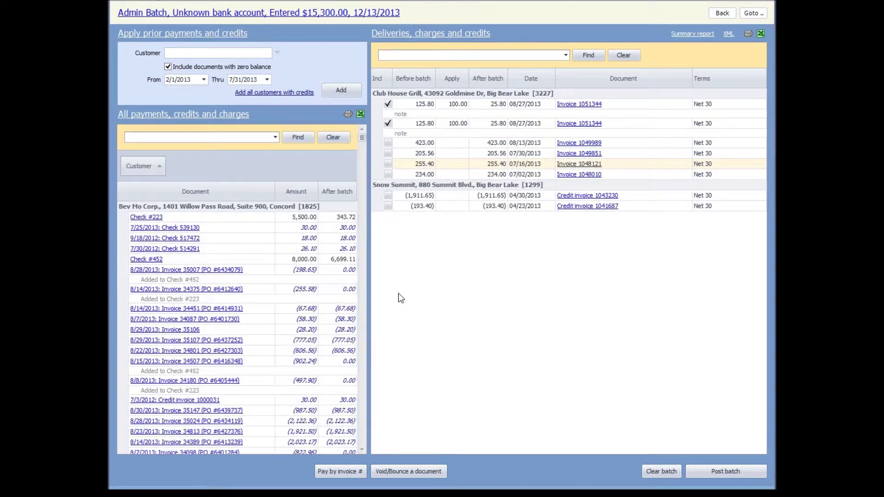
- Collapse the Bev Mo Corp. group and review the entry breakdown of Snow Summit's check
left_click(210, 206)
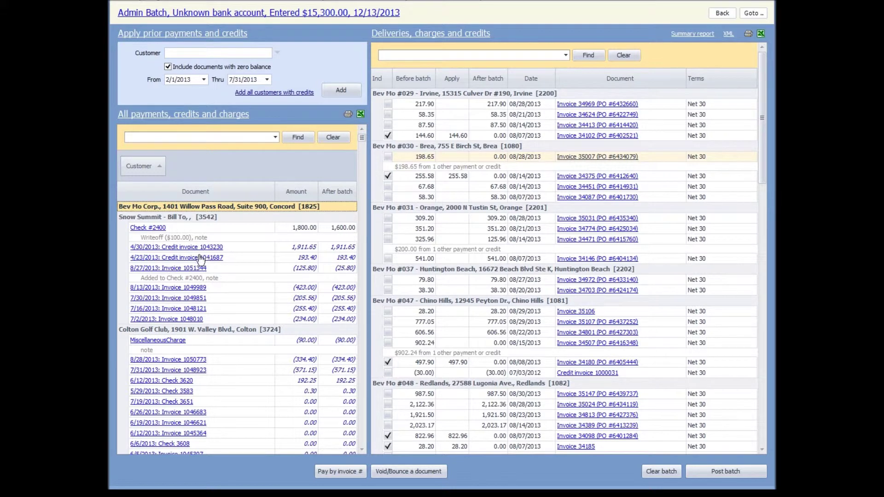
double_click(231, 229)
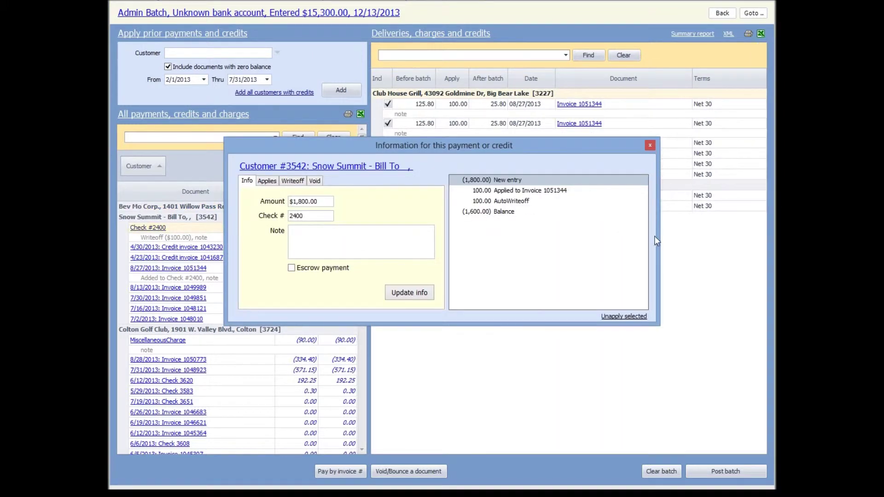
left_click(651, 145)
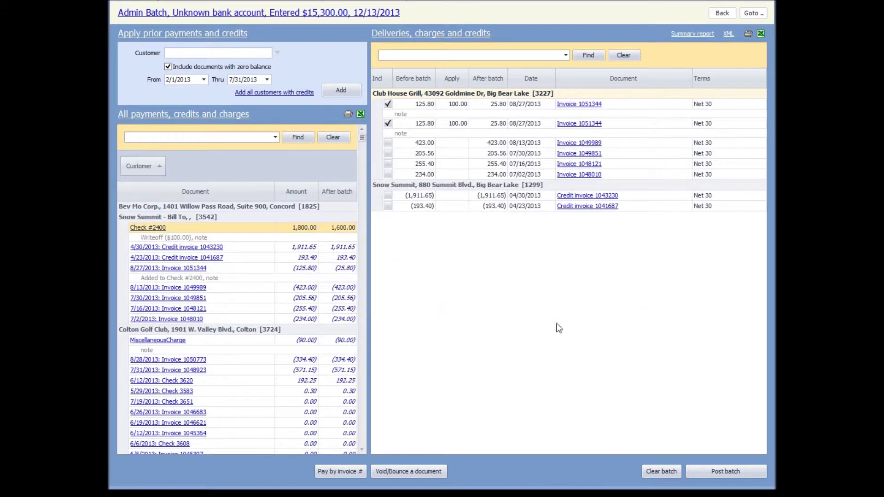
- Write off $200.00 of the 8/13/2013 Club House Grill invoice with the reason Disputed Invoice and the note "note"
left_click(601, 146)
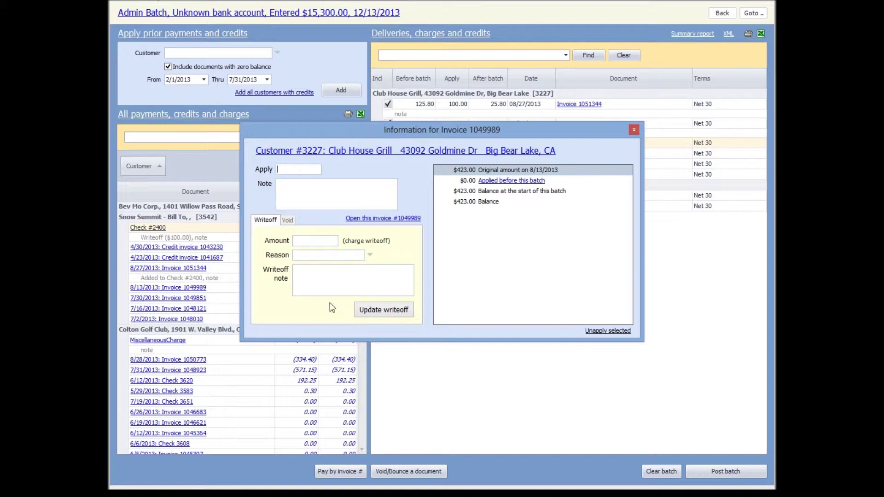
left_click(322, 241)
type("200")
left_click(370, 255)
double_click(445, 335)
type("note")
left_click(377, 312)
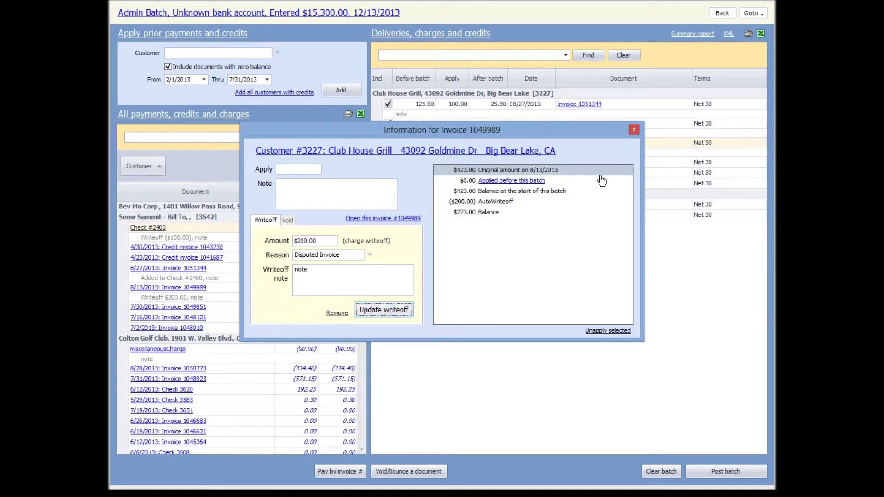
left_click(633, 131)
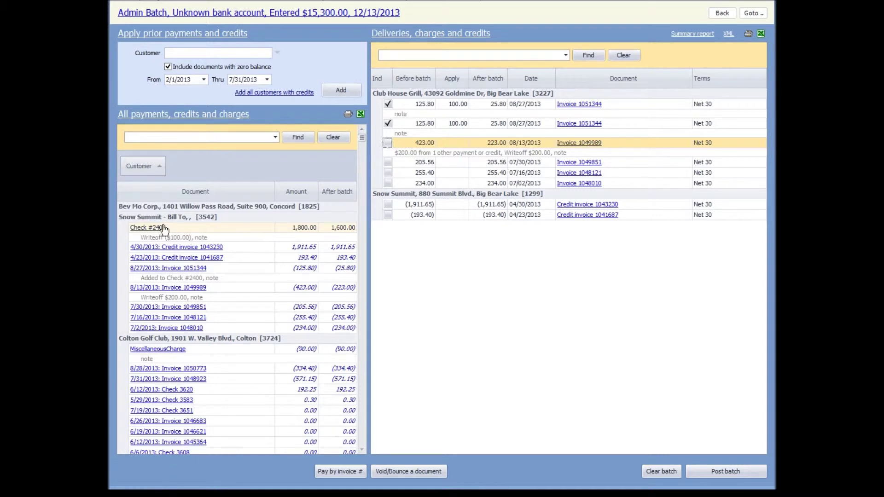
- Void Colton Golf Club's check dated 7/19/2013
left_click(174, 411)
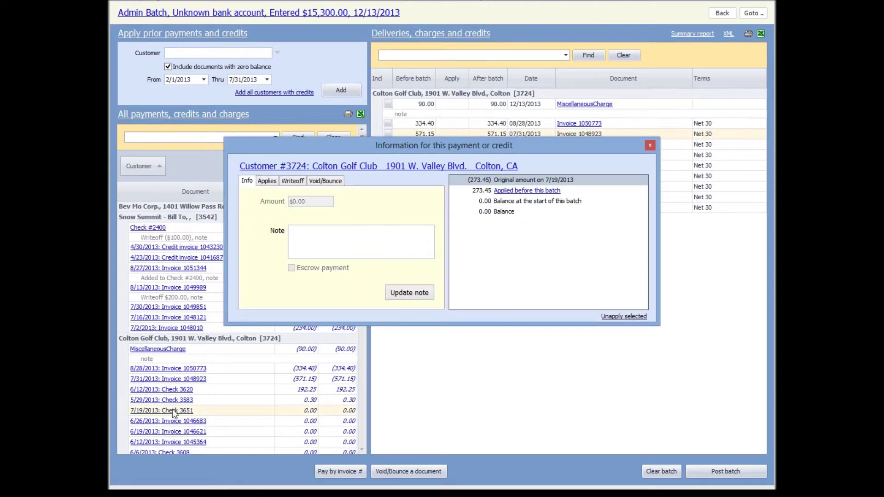
left_click(324, 182)
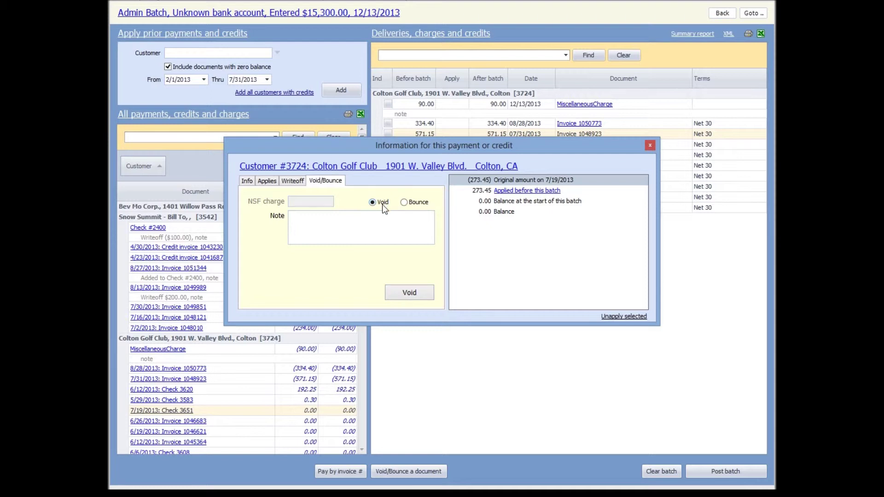
left_click(408, 300)
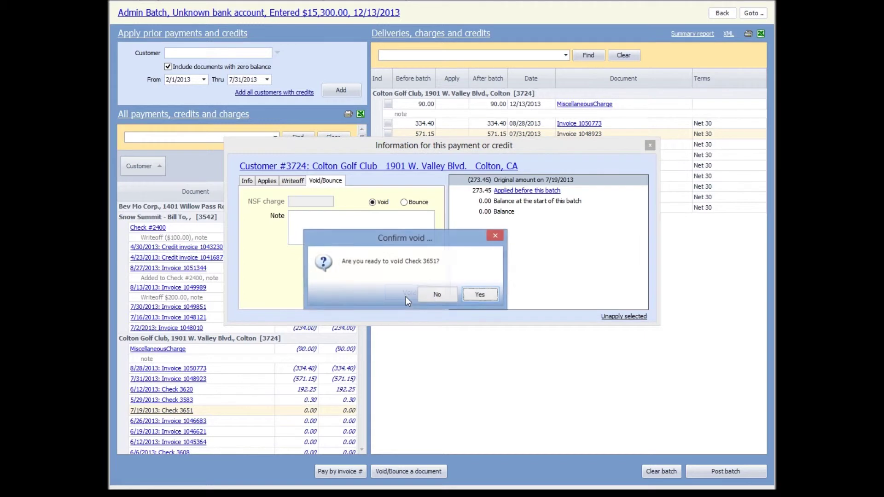
left_click(475, 295)
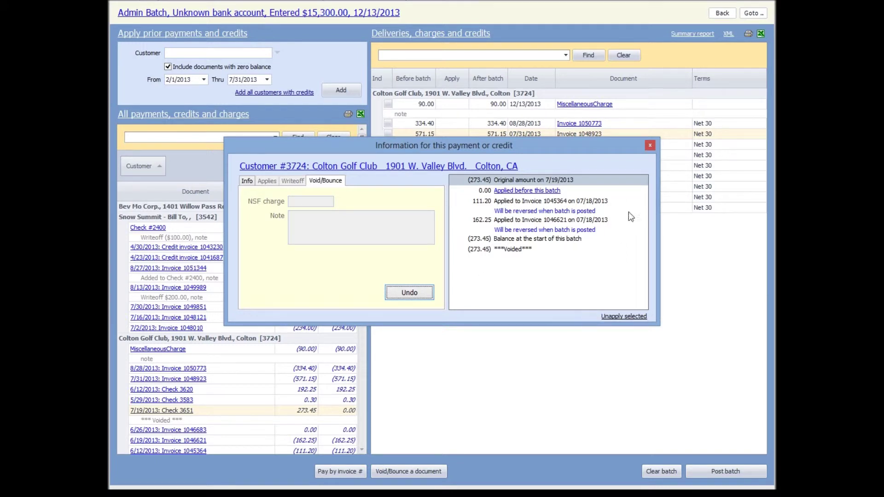
left_click(650, 146)
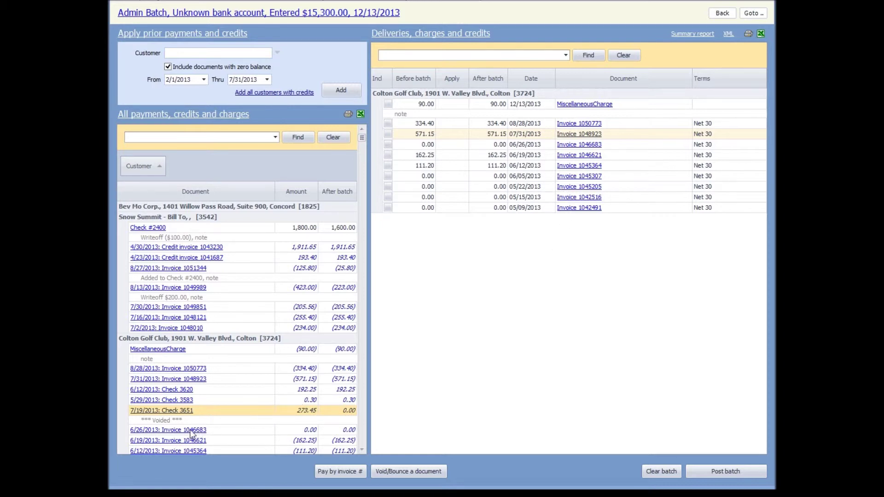
- Bounce Colton Golf Club's check dated 5/29/2013 with an NSF charge of 25.00 and the note "bounced"
left_click(181, 401)
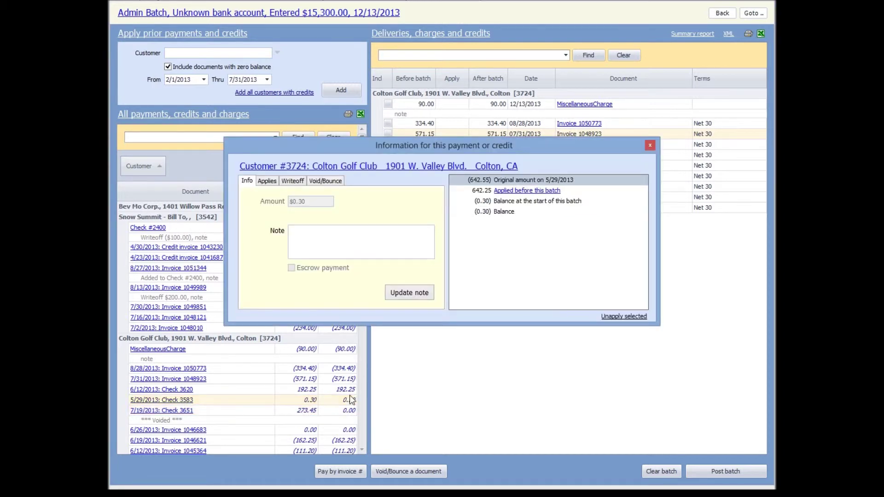
left_click(326, 181)
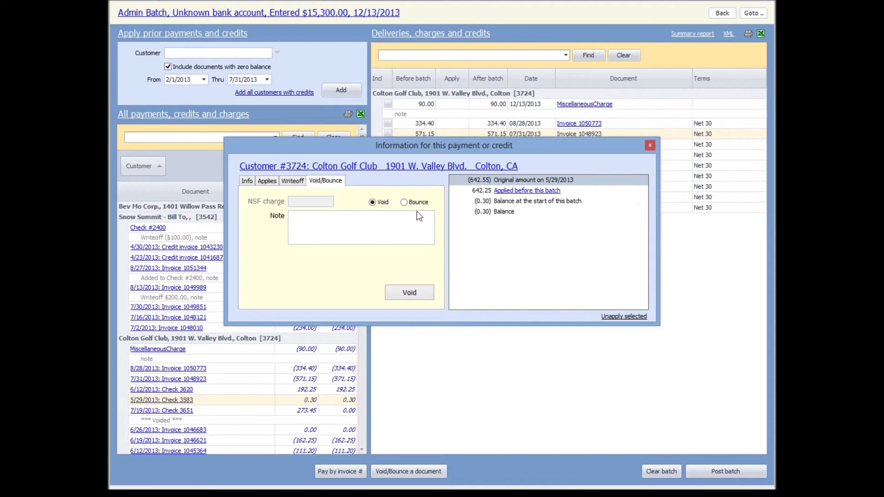
left_click(404, 202)
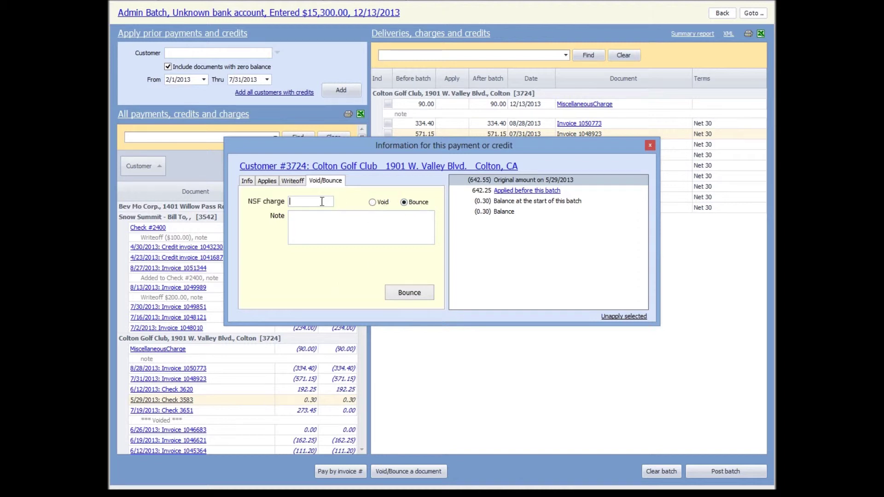
type("25.00")
left_click(318, 220)
type("bounced")
left_click(416, 295)
left_click(487, 295)
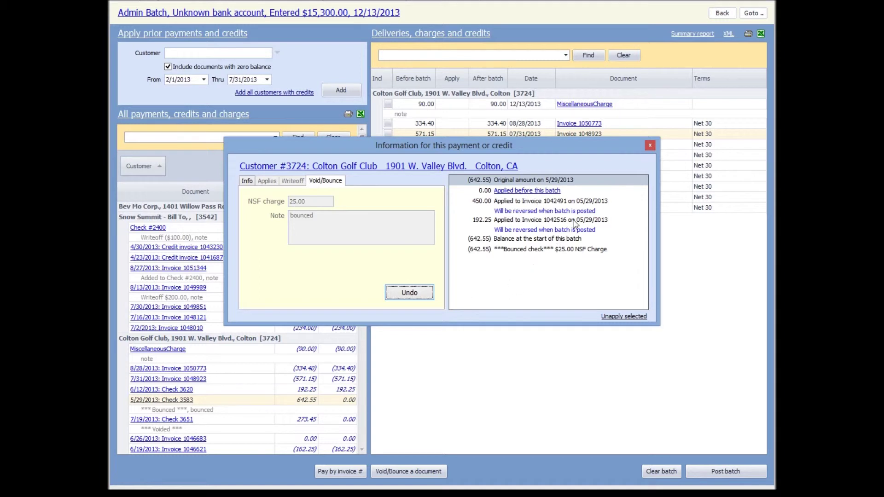
left_click(650, 145)
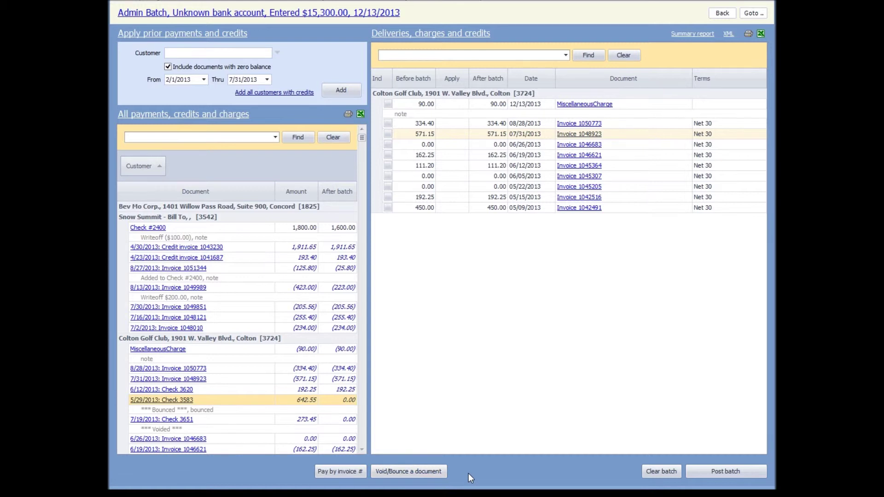
- Start voiding or bouncing a document outside the batch and load the documents of customer J & K Market
left_click(437, 475)
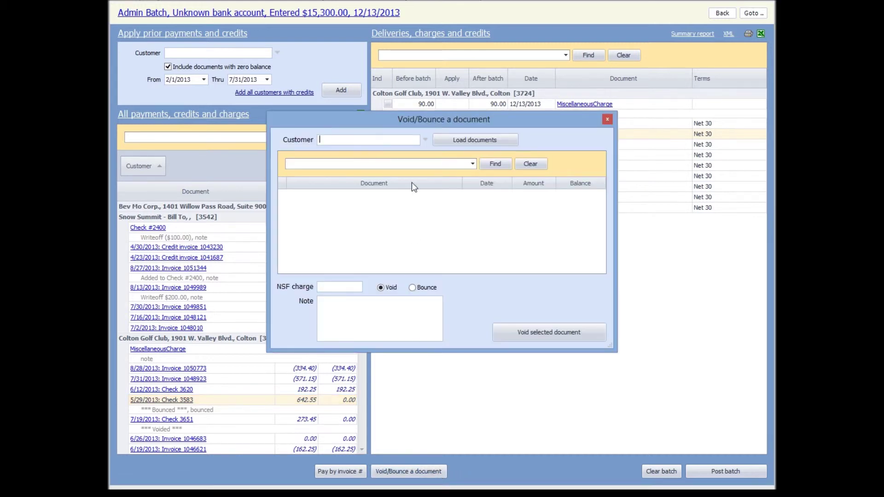
left_click(423, 143)
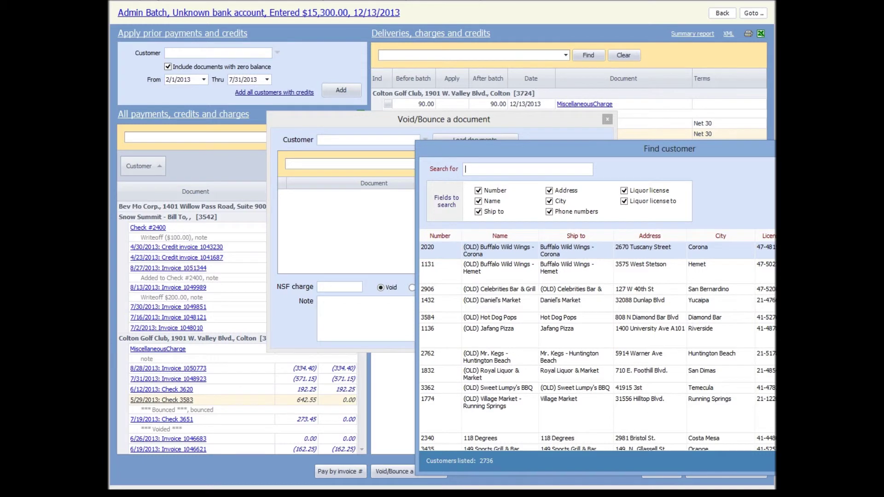
scroll(598, 346, "down", 20)
left_click(496, 311)
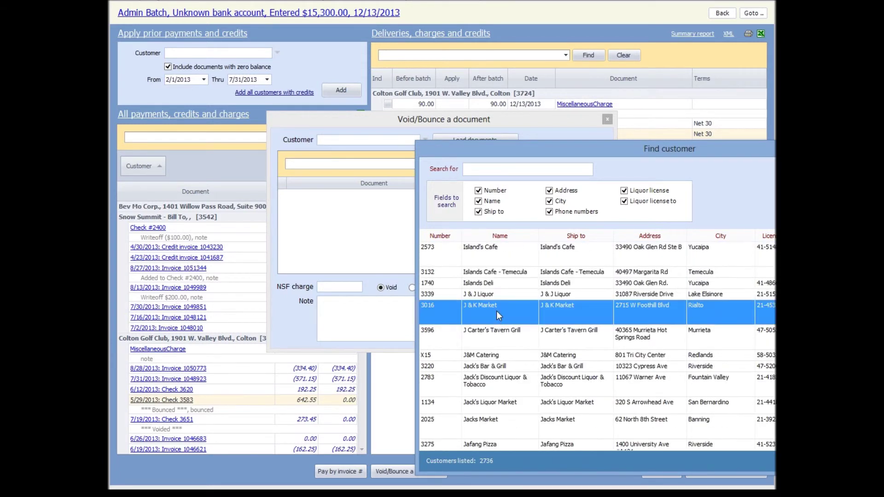
double_click(496, 311)
left_click(465, 139)
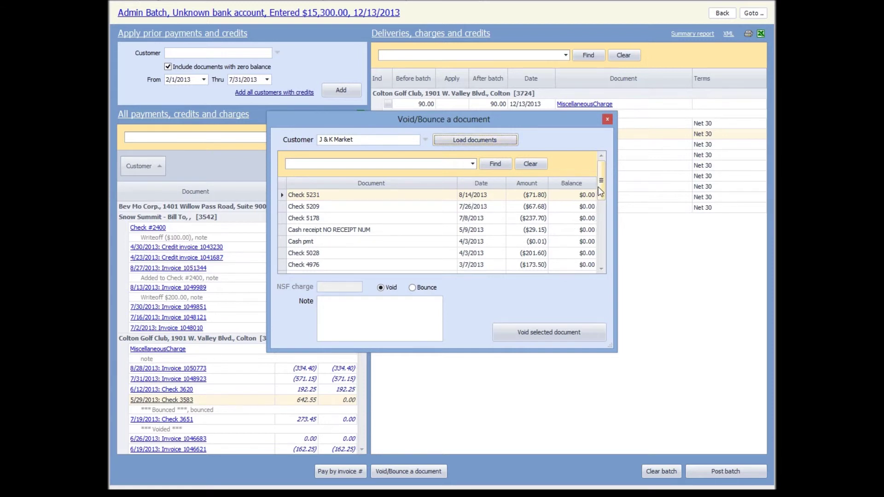
- Select J & K Market's check dated 3/7/2013 and set it to be handled as a bounce
mouse_move(599, 185)
left_mouse_down()
mouse_move(602, 247)
mouse_move(599, 181)
mouse_move(601, 244)
mouse_move(604, 201)
left_mouse_up()
left_click(312, 218)
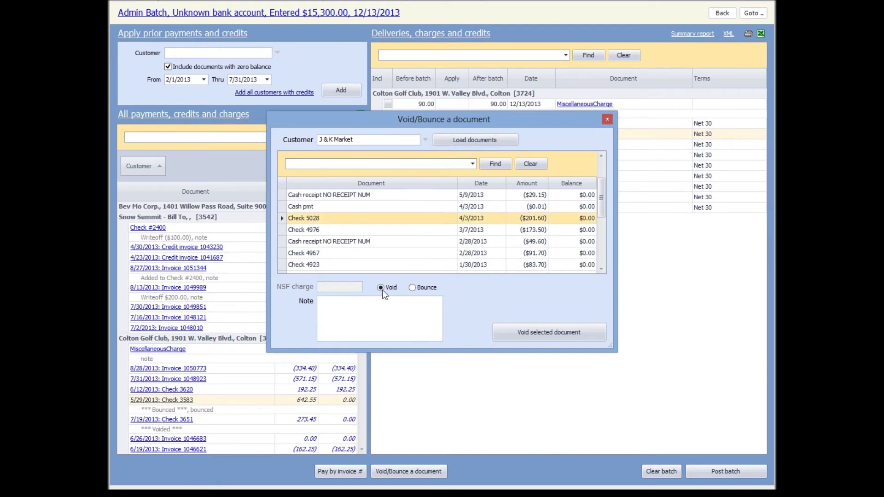
left_click(349, 242)
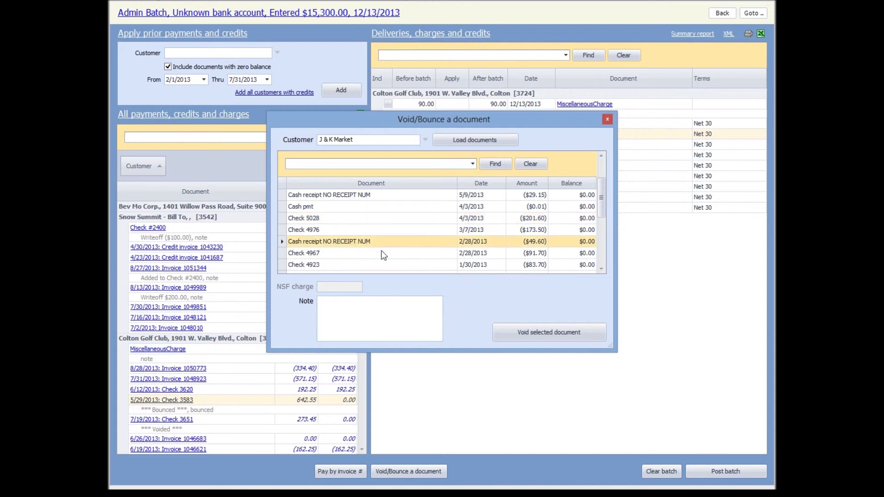
left_click(317, 229)
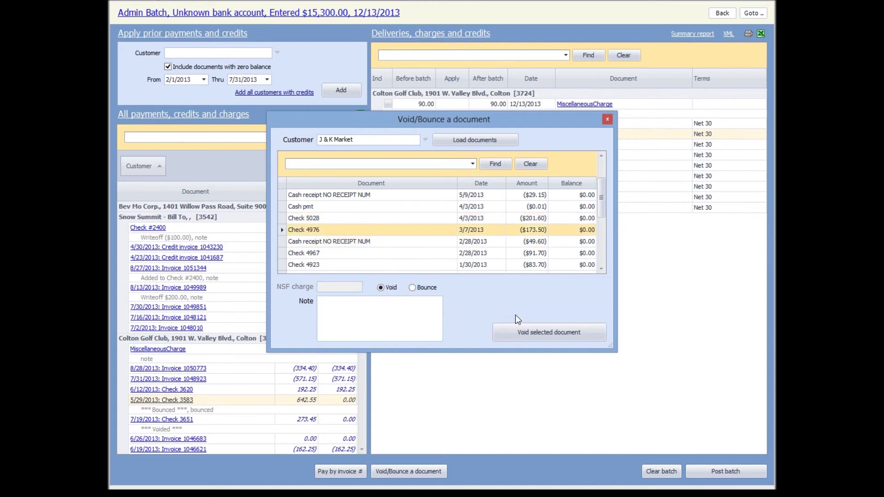
left_click(413, 288)
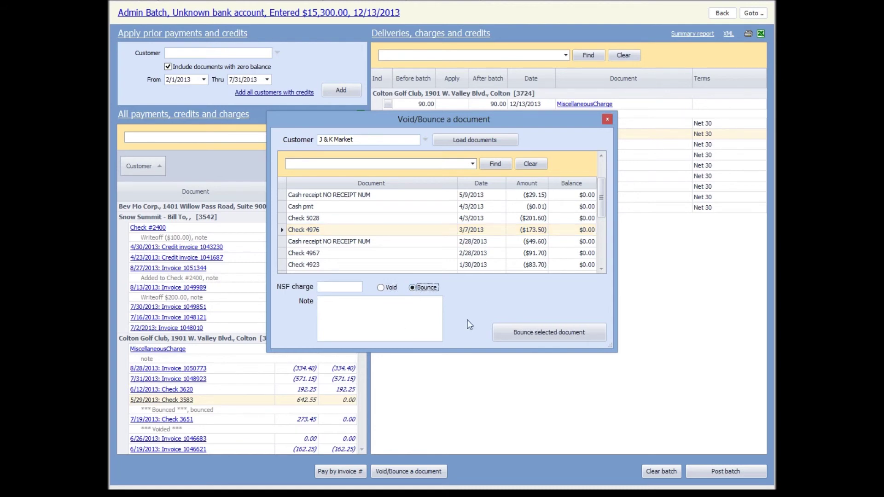